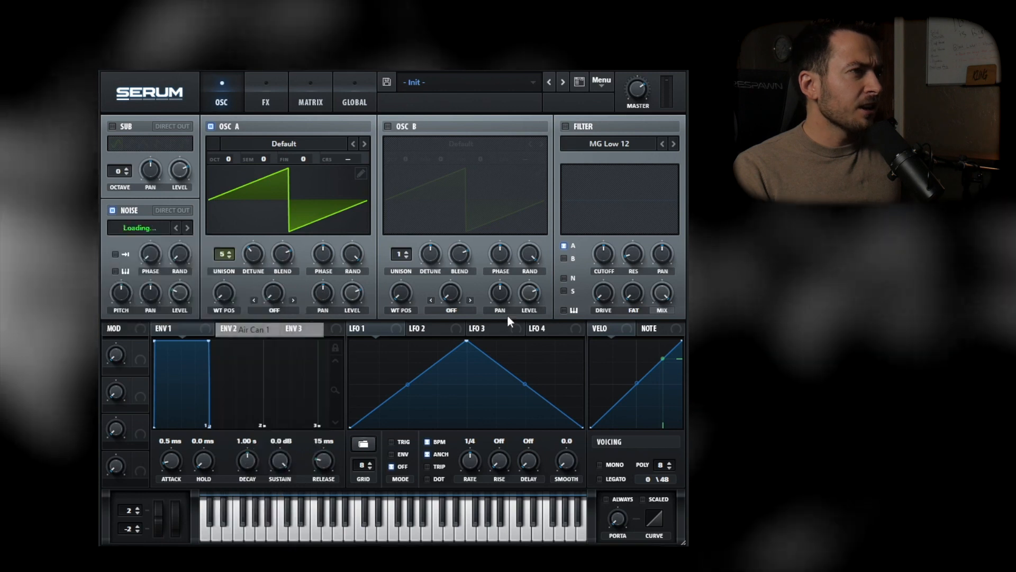
Enable the filter for the noise oscillator only, removing oscillator A from its routing, and set the filter type to Band 12
click(566, 126)
click(564, 246)
click(564, 279)
click(602, 146)
mouse_move(606, 161)
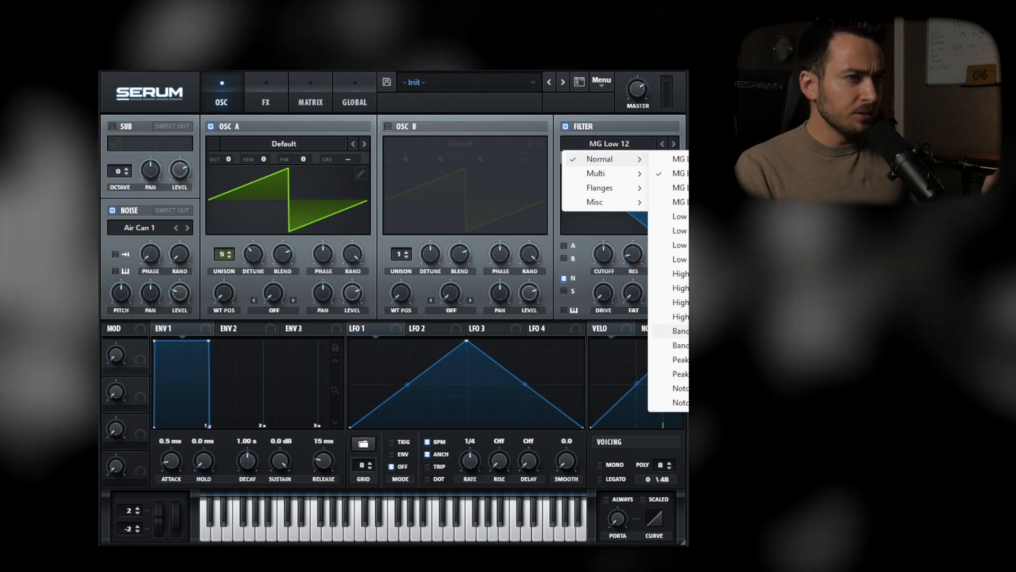
click(680, 331)
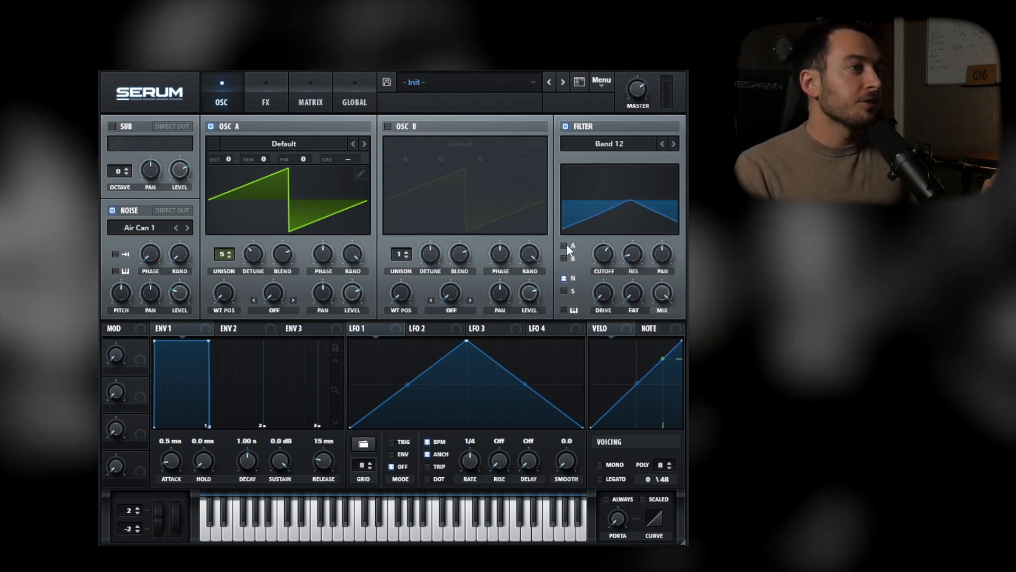
Raise the noise oscillator's level while oscillator A is temporarily switched off, and re-enable oscillator A
click(210, 126)
drag(182, 289, 186, 251)
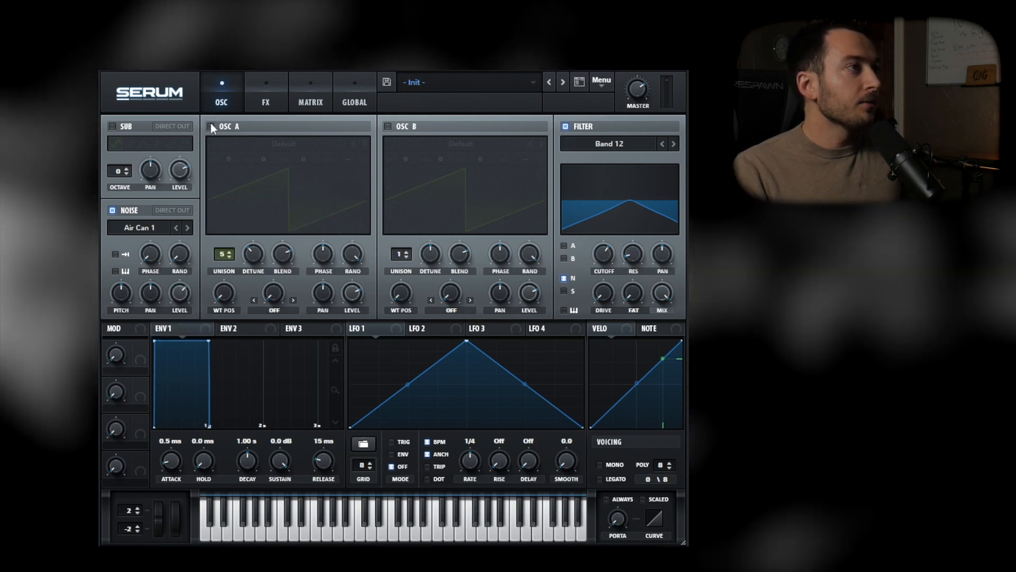
click(211, 126)
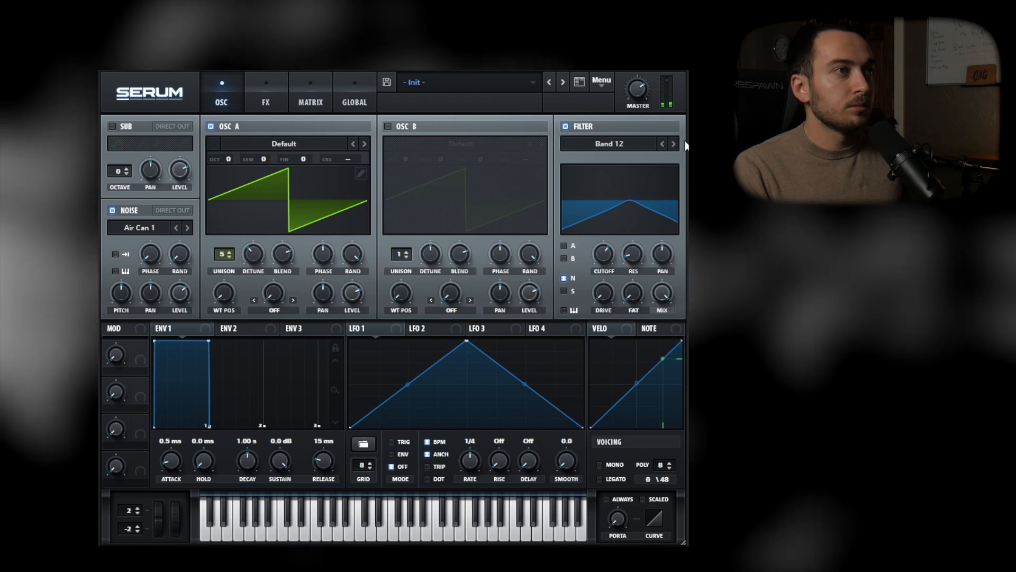
Shape envelope 1 with a decay of 814 ms, a sustain of -20.8 dB and a release of 382 ms
drag(207, 344, 197, 402)
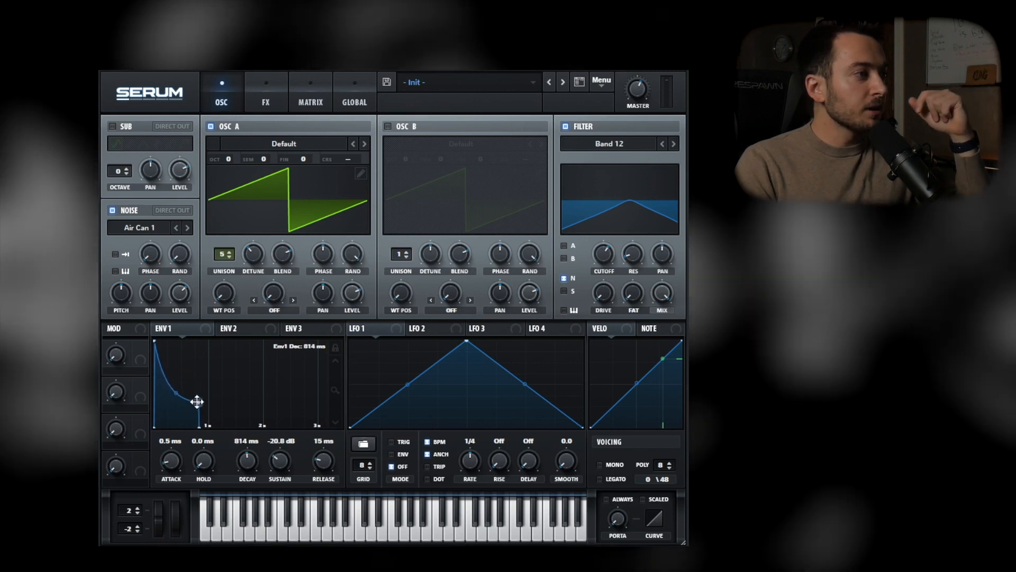
mouse_move(328, 472)
mouse_down()
mouse_move(323, 436)
mouse_move(327, 455)
mouse_up()
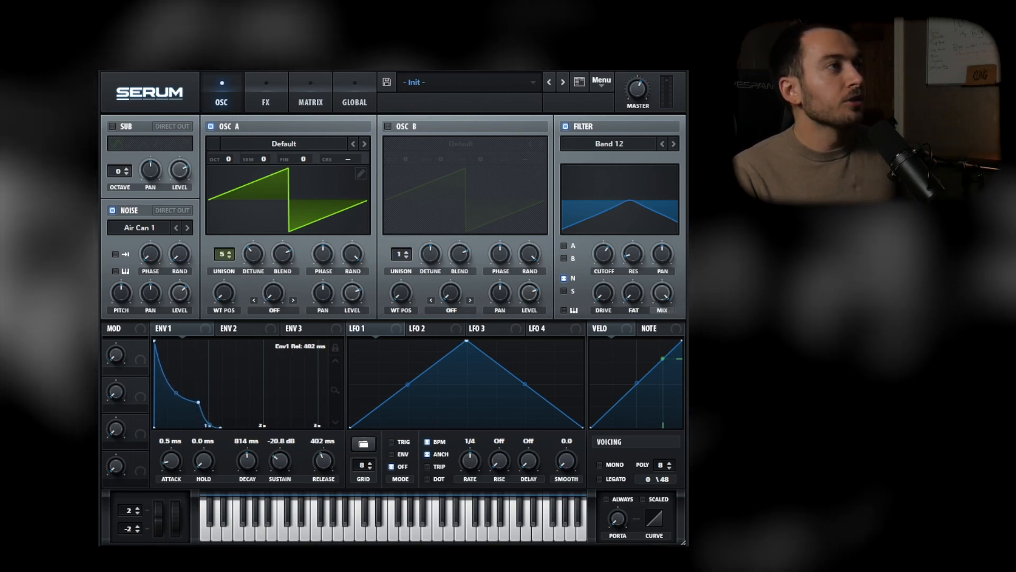
click(392, 466)
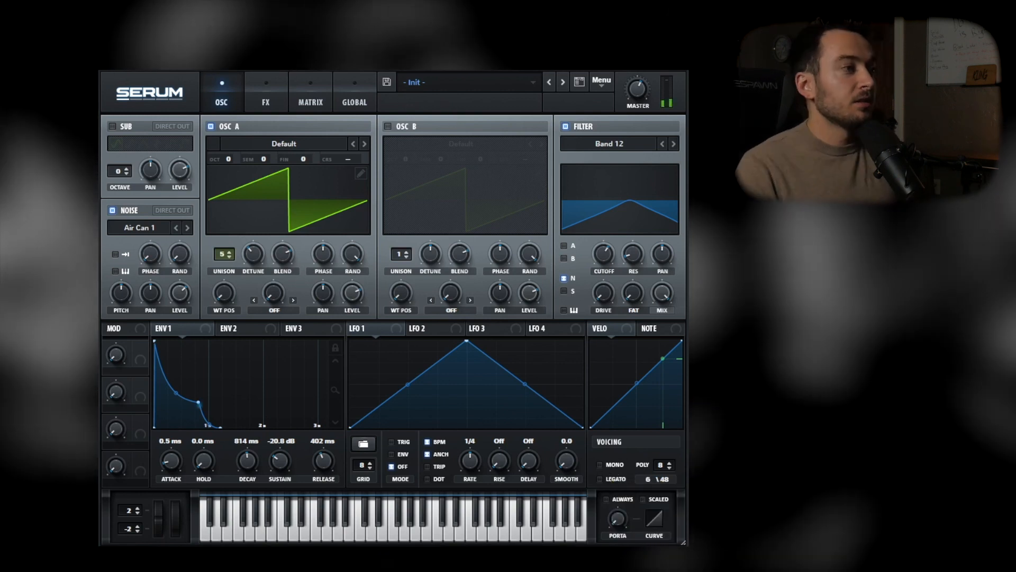
mouse_move(322, 455)
mouse_down()
mouse_move(323, 442)
mouse_move(322, 459)
mouse_up()
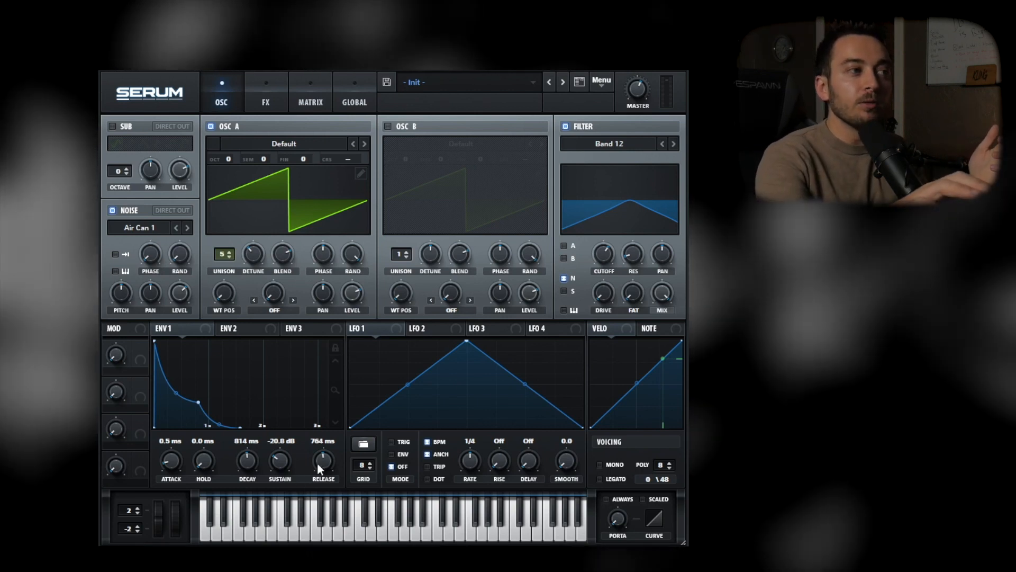
mouse_move(317, 462)
mouse_down()
mouse_move(310, 480)
mouse_move(353, 473)
mouse_move(320, 472)
mouse_up()
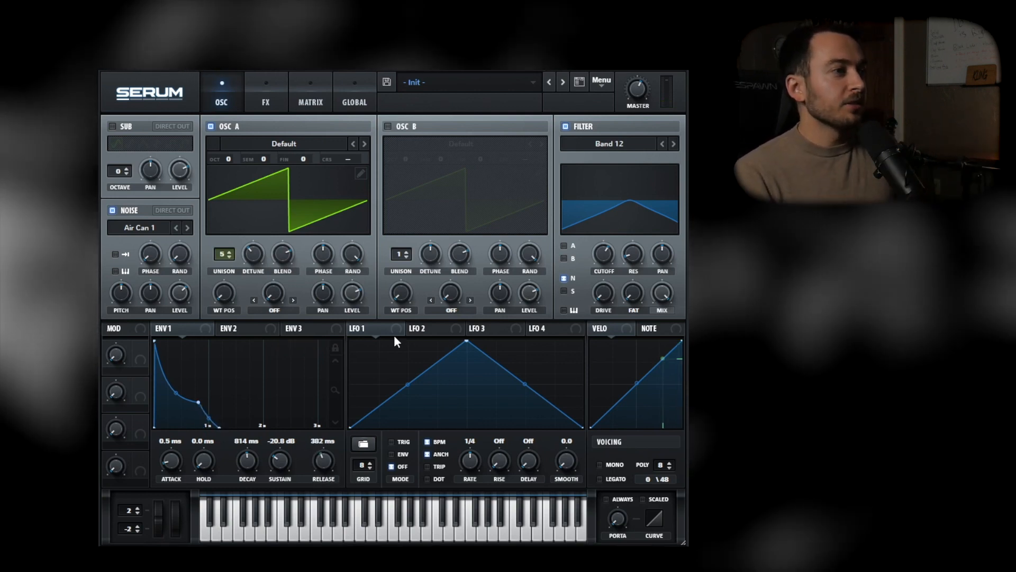
Modulate oscillator A's fine tuning with LFO 1, using a sine-like preset shape at a 1/16 rate
click(363, 443)
mouse_move(466, 448)
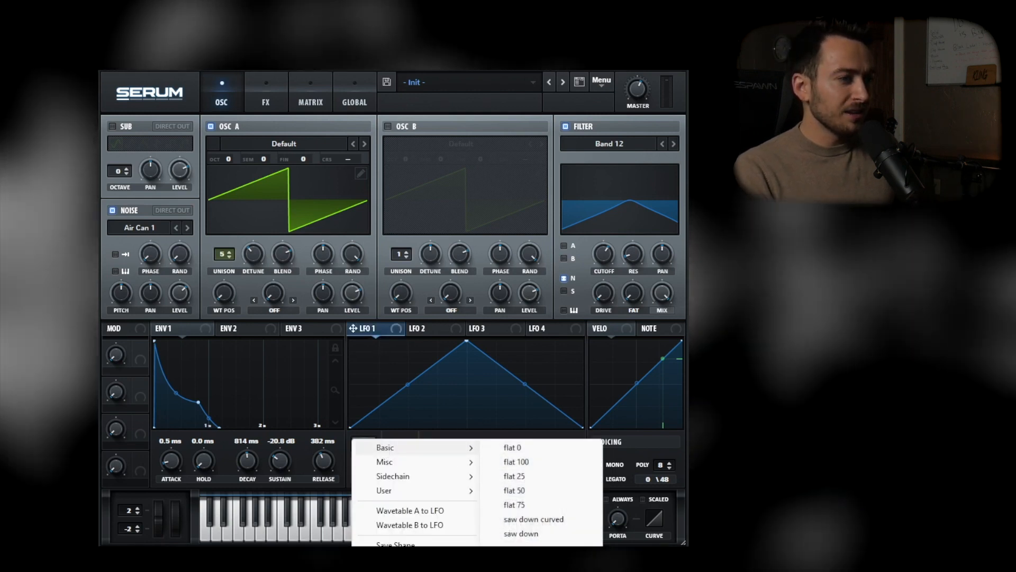
click(491, 511)
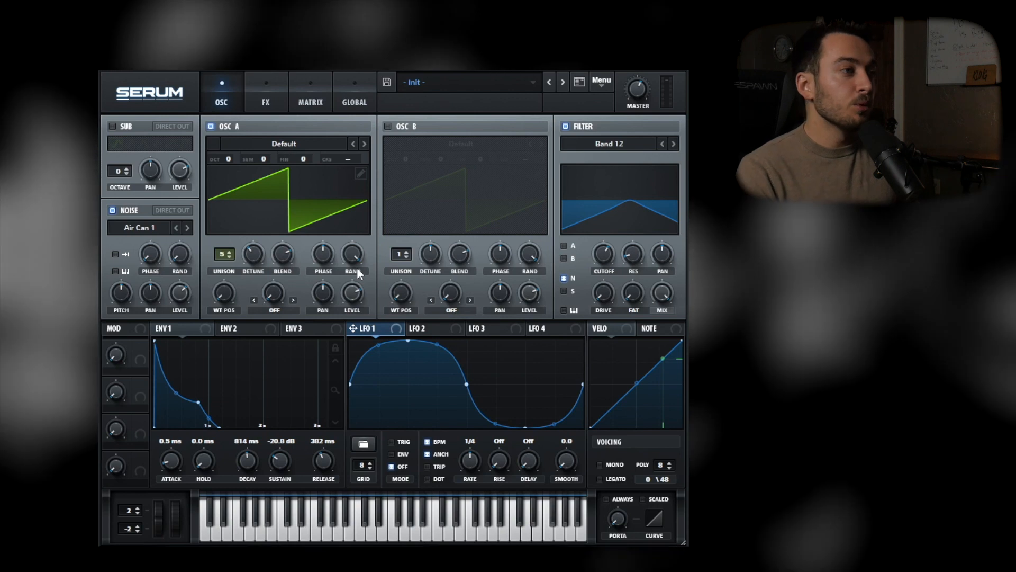
drag(368, 309, 301, 160)
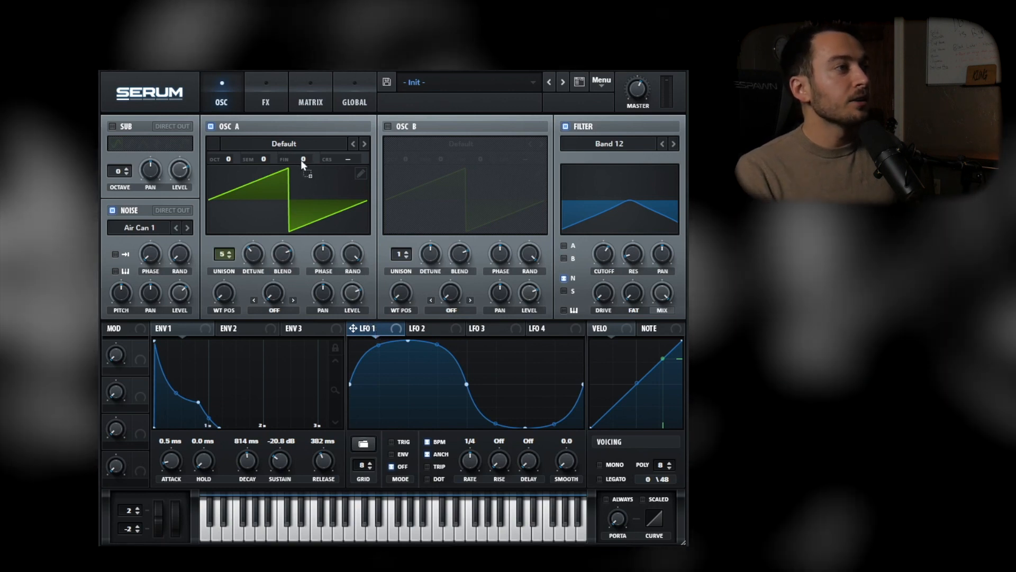
drag(477, 455, 478, 445)
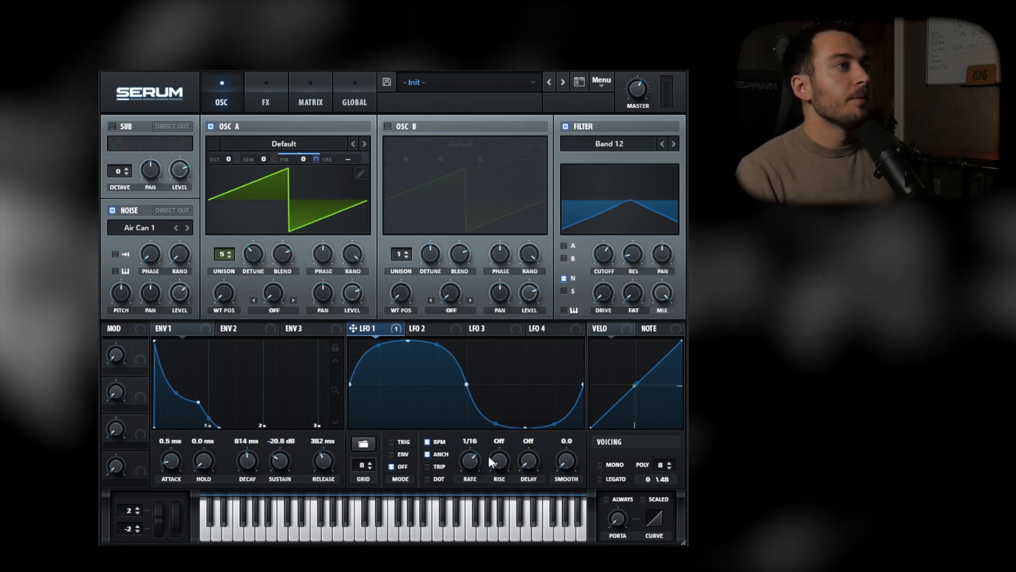
Assign Macro 1 as the aux source of the LFO 1 to A Fine modulation and name the macro "vibrato"
click(328, 109)
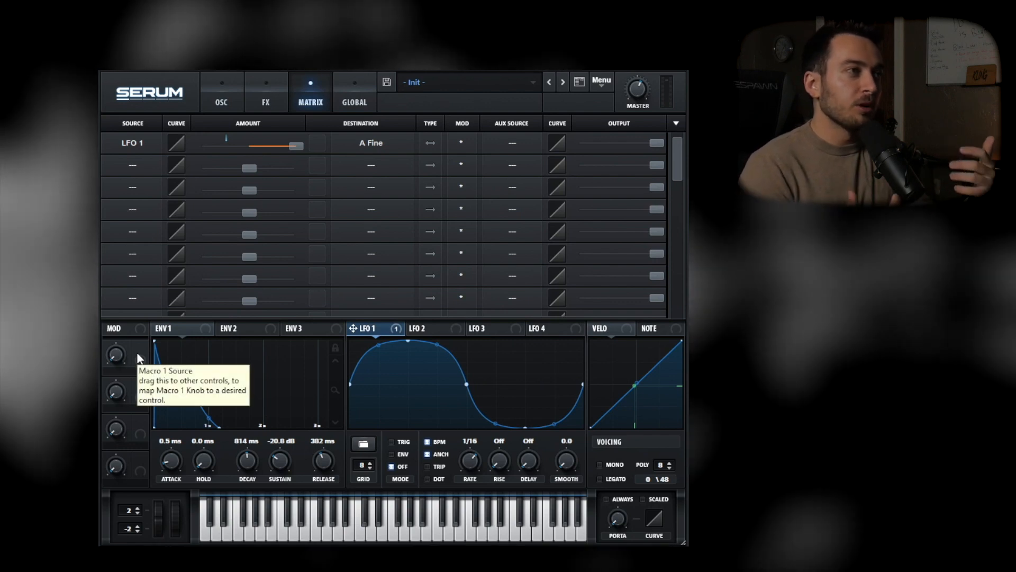
drag(139, 357, 507, 141)
double_click(125, 374)
text(vi)
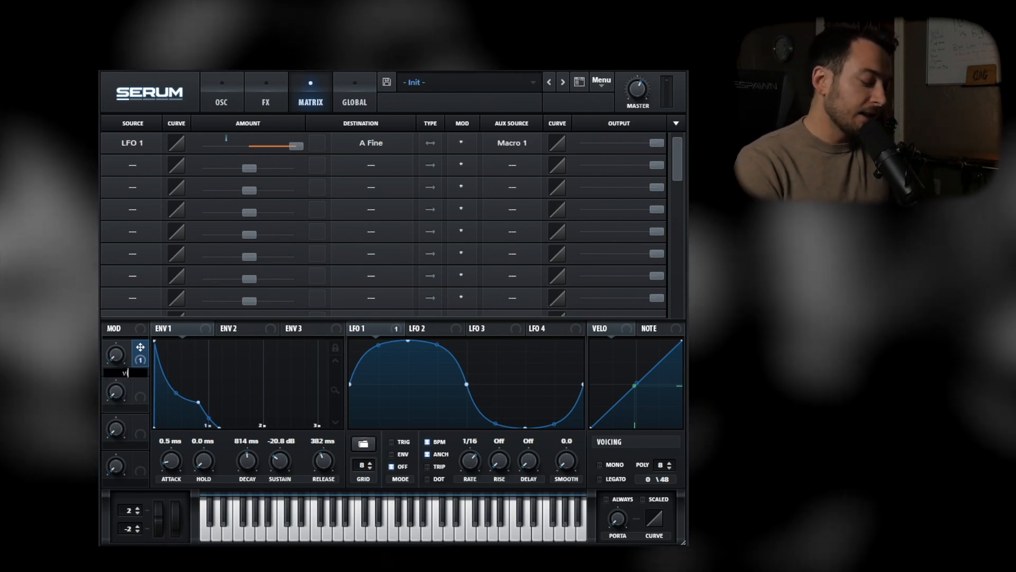
text(brato)
key(Return)
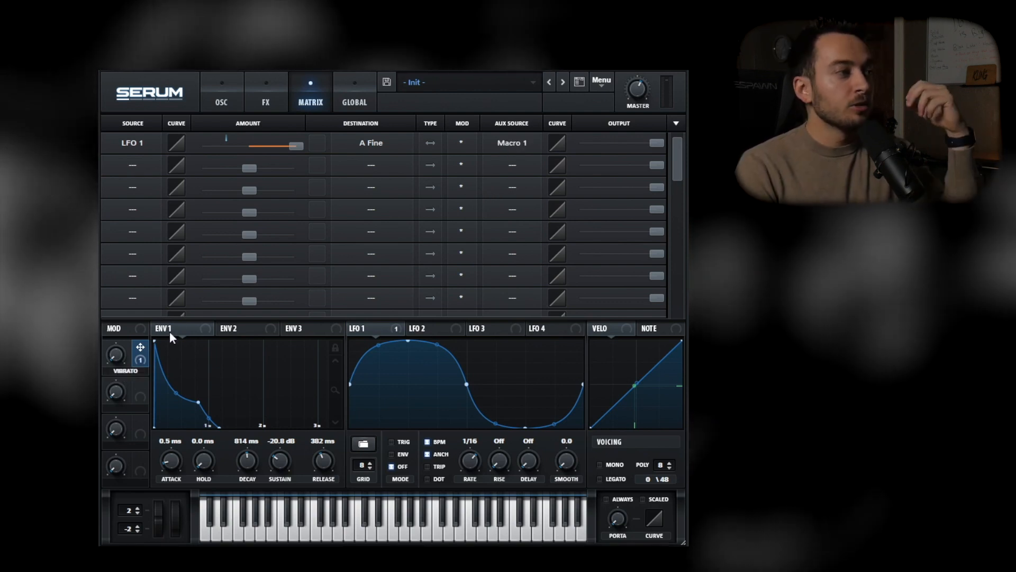
Turn the Vibrato macro up slightly and set envelope 1's attack to 12 ms
click(218, 103)
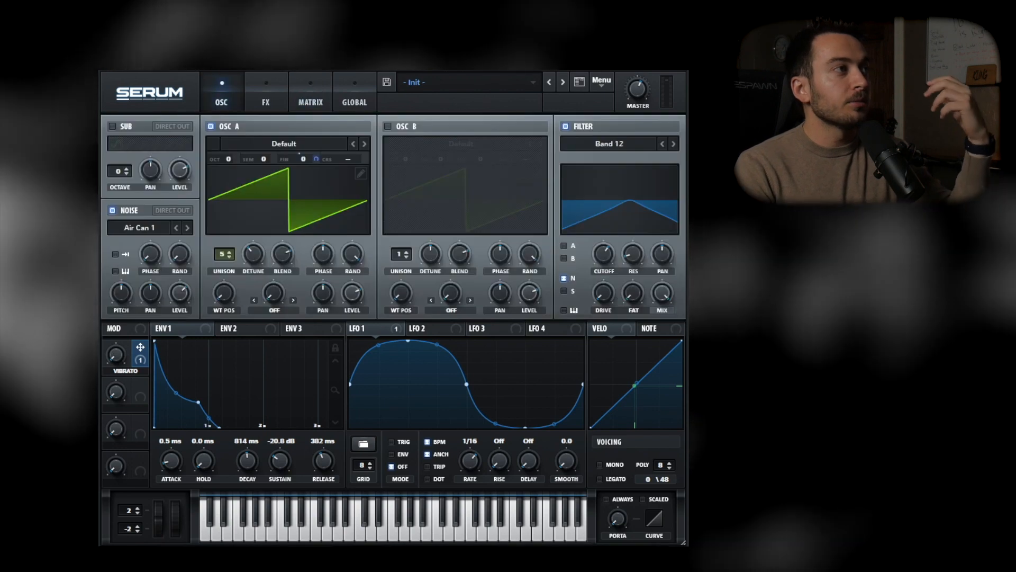
drag(119, 354, 116, 335)
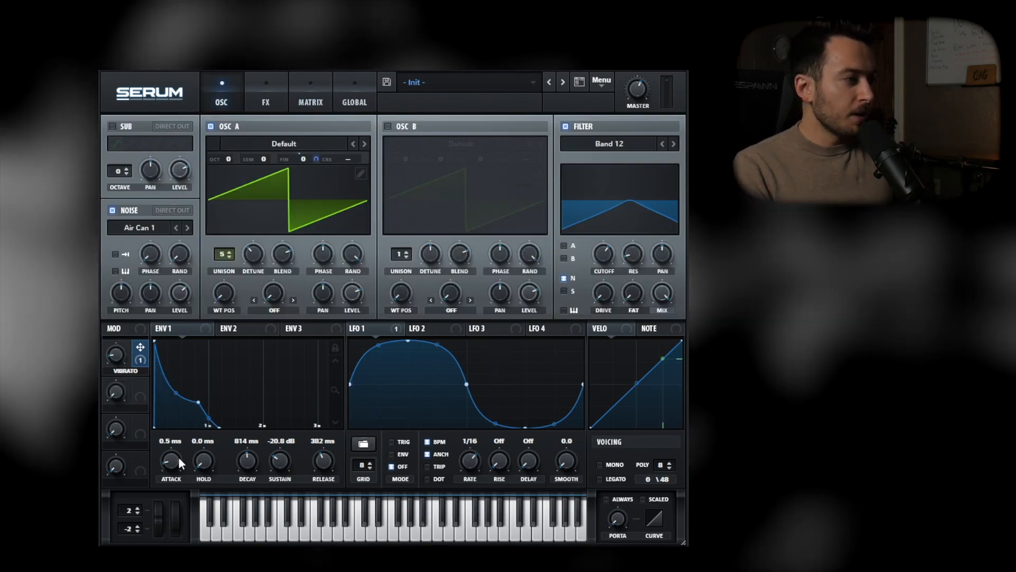
drag(170, 461, 172, 467)
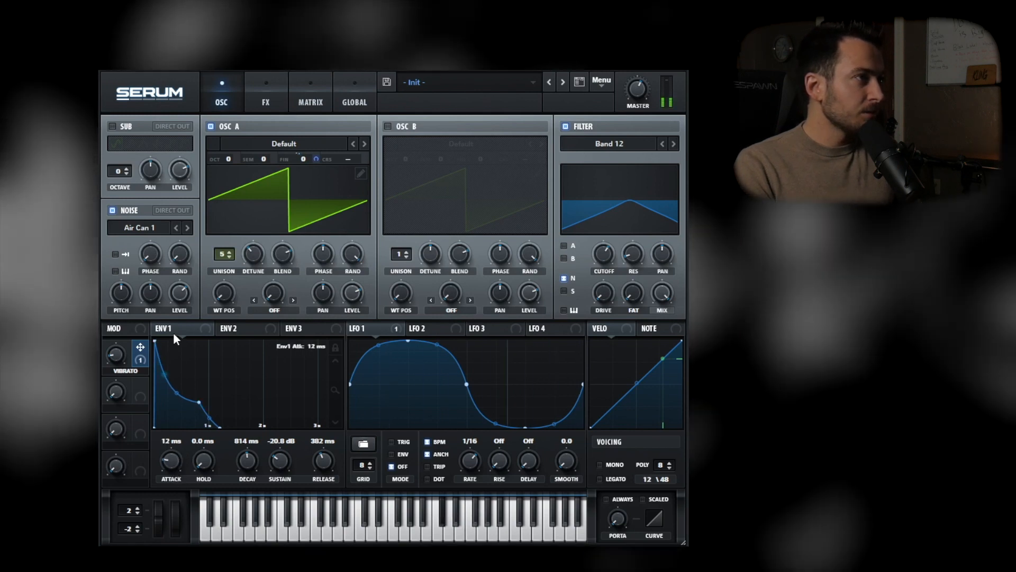
click(266, 101)
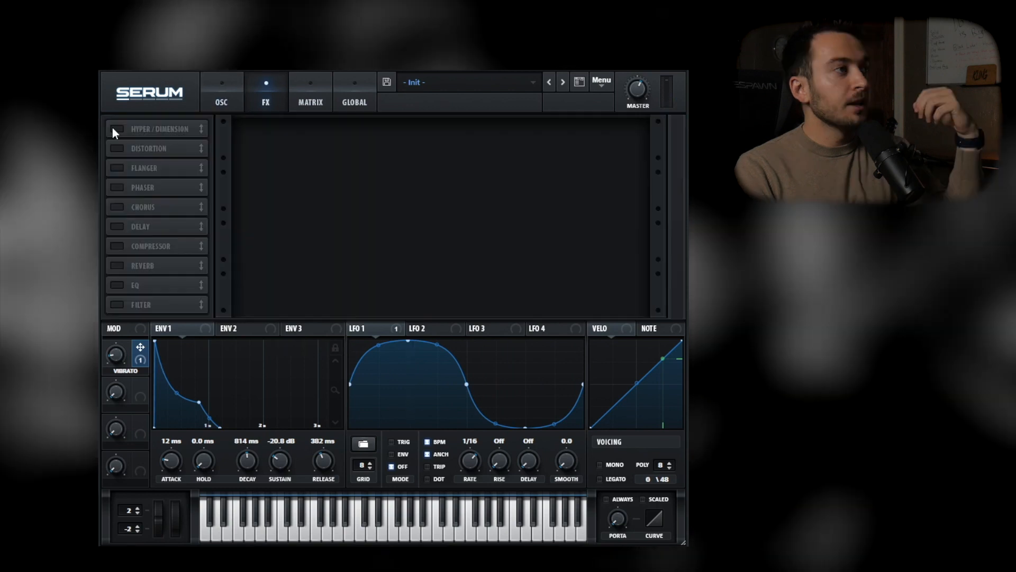
click(113, 129)
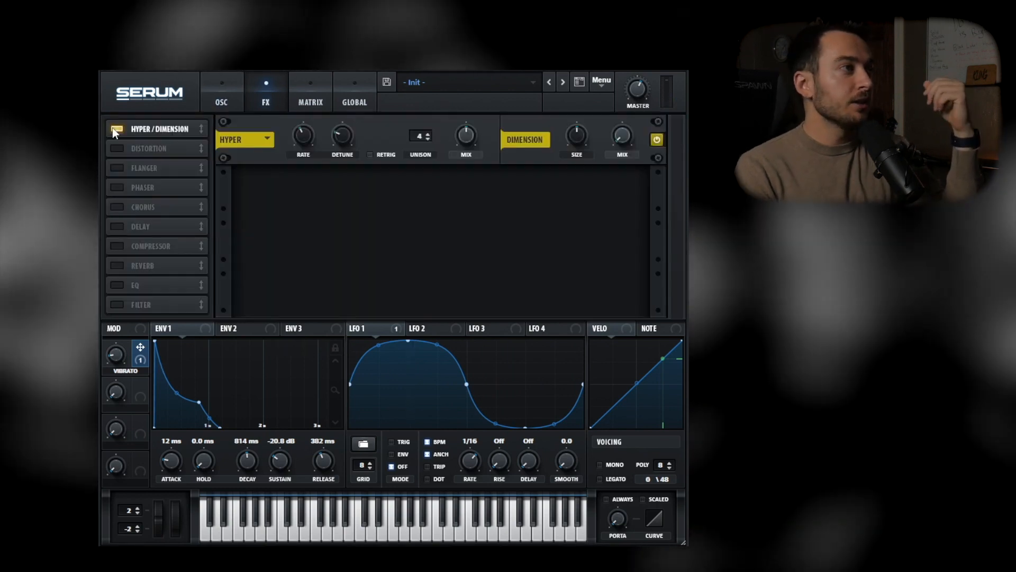
click(112, 129)
click(116, 248)
click(116, 247)
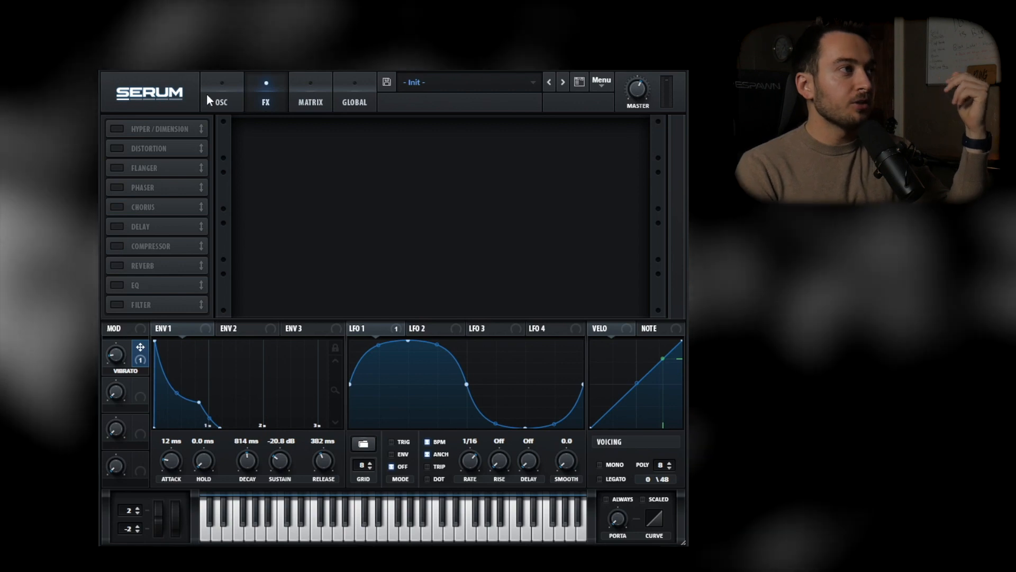
click(207, 94)
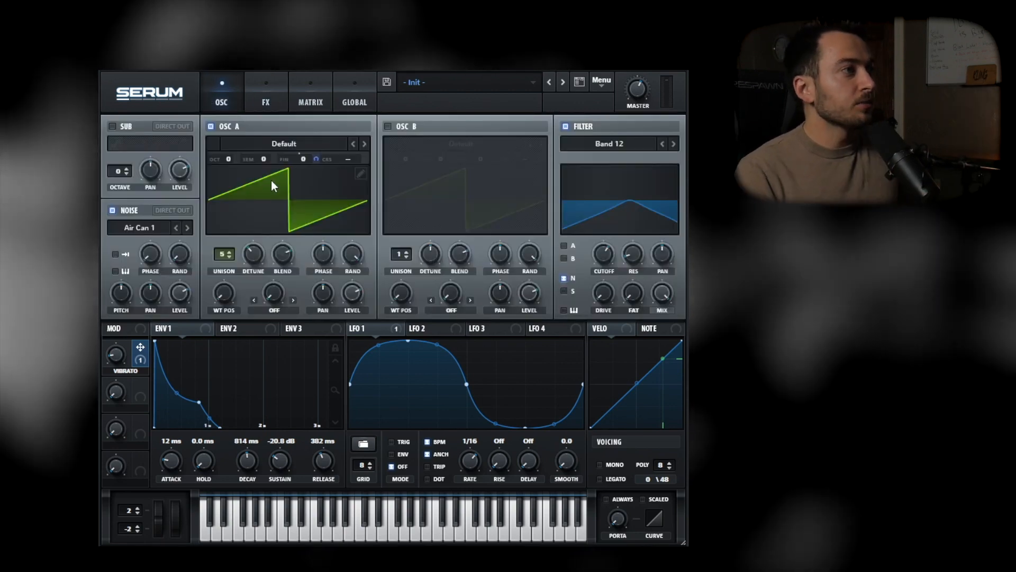
Raise oscillator A by one octave to +1 and enable oscillator B
scroll(231, 160, up, 1)
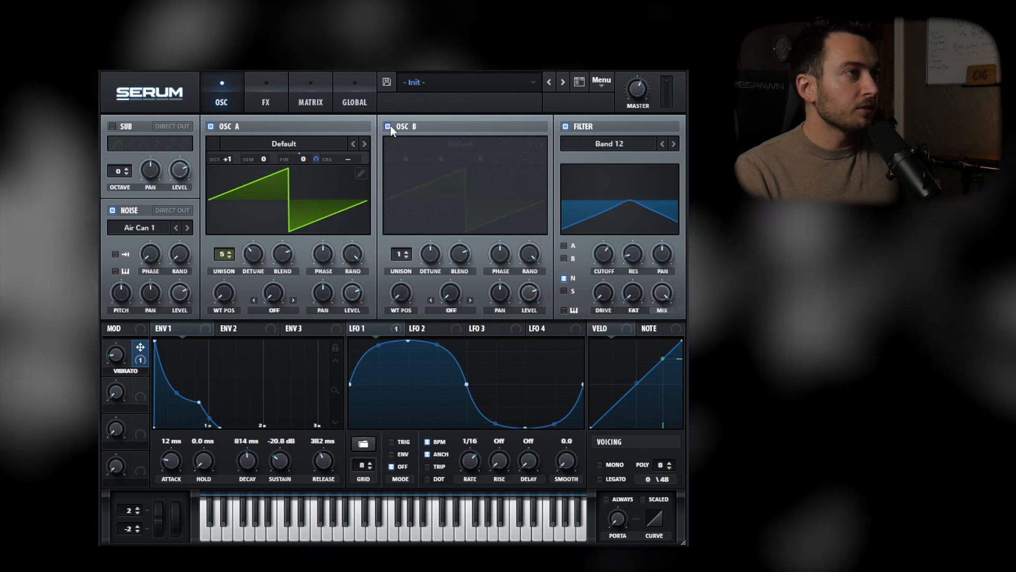
click(388, 126)
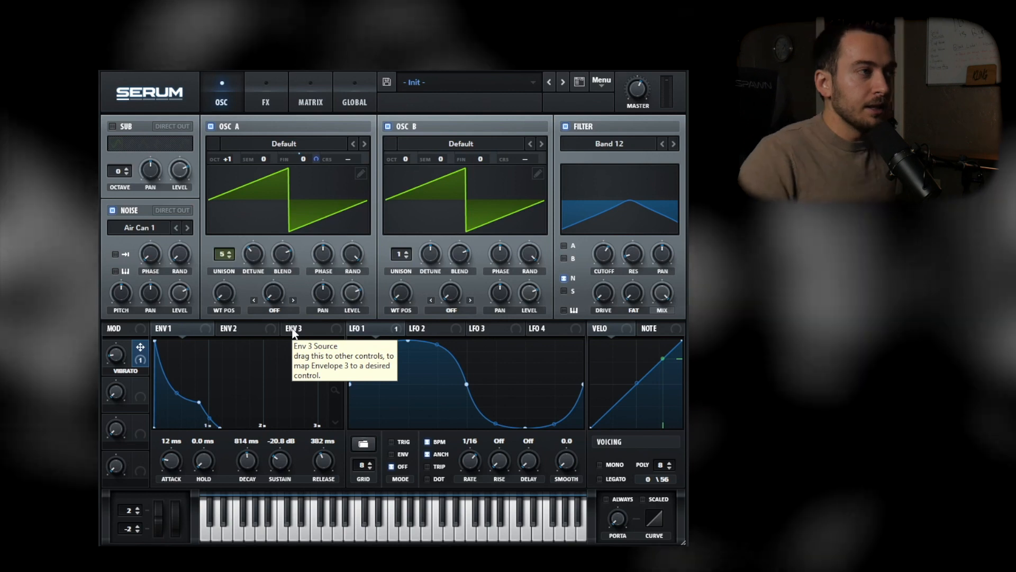
Assign LFO 1 to oscillator B's fine tuning and make Macro 1 the aux source of that modulation
drag(371, 329, 481, 160)
click(311, 100)
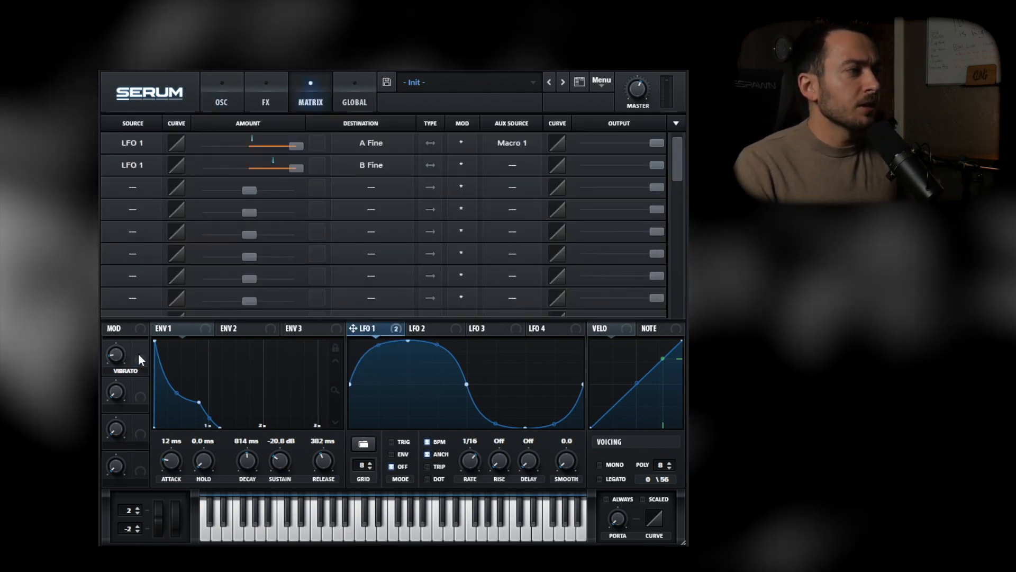
drag(138, 353, 507, 172)
click(222, 100)
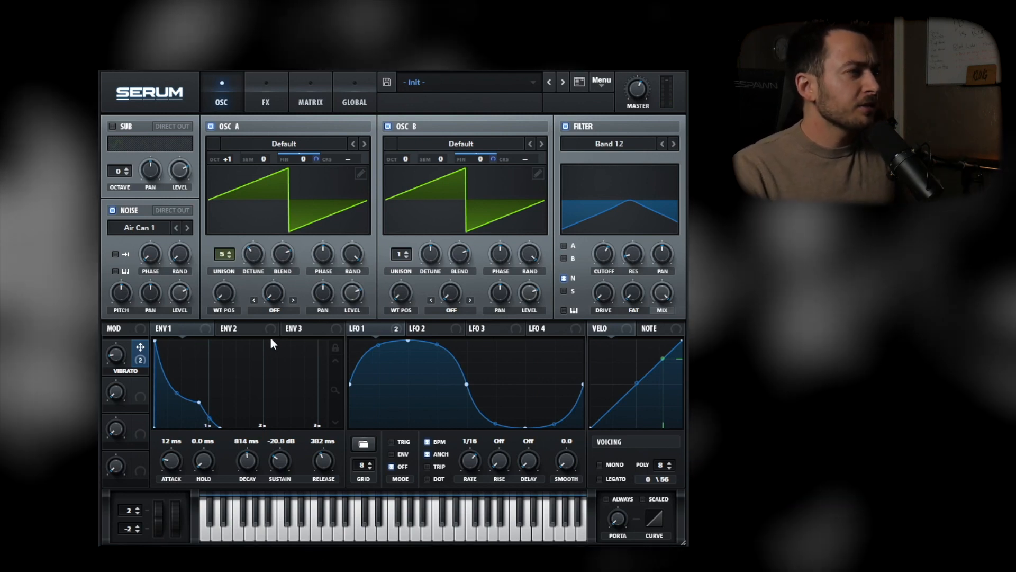
Set envelope 2 to a sustain of 0% and a very short decay of 22 ms
click(267, 331)
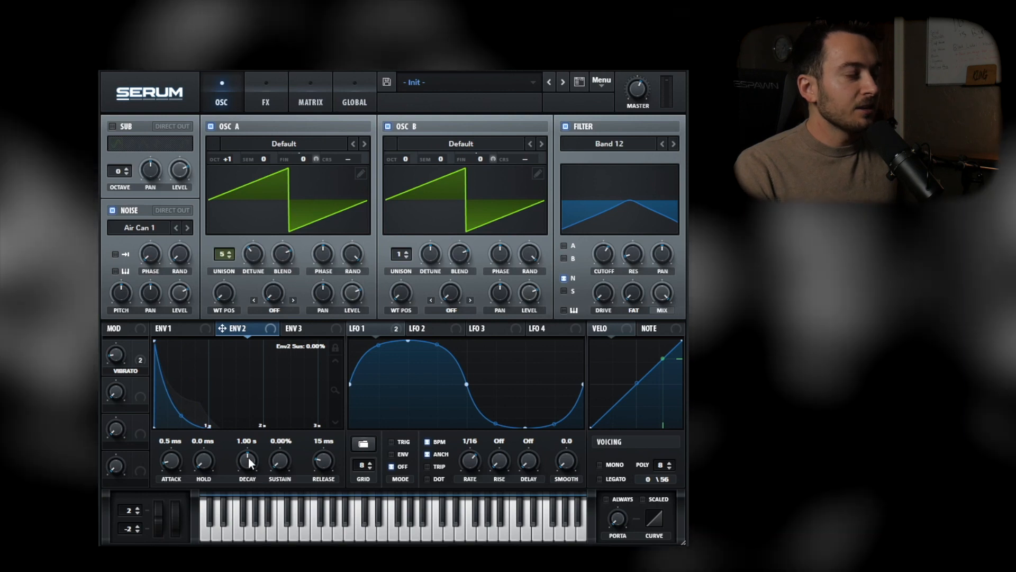
drag(248, 460, 247, 496)
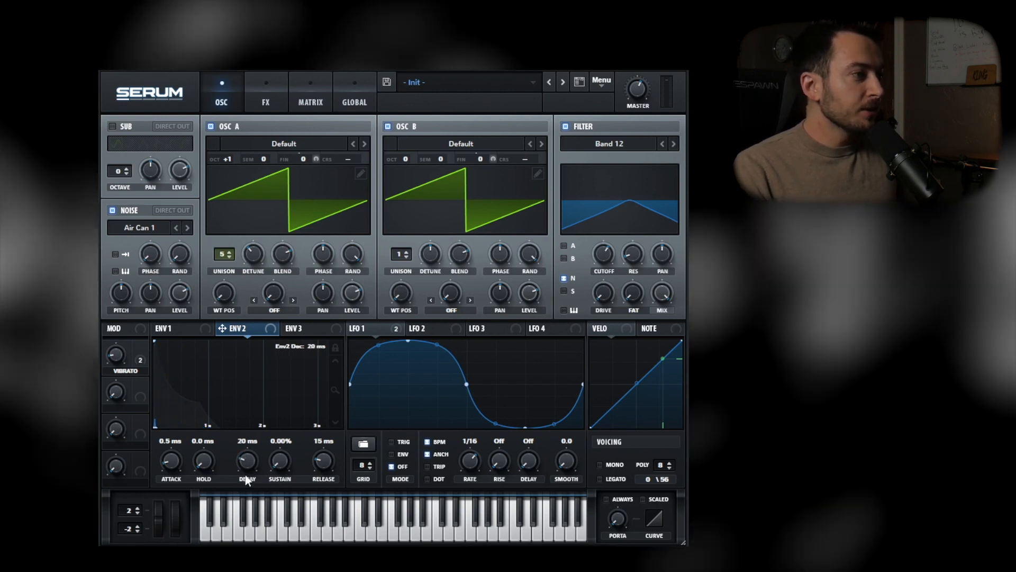
drag(247, 462, 245, 467)
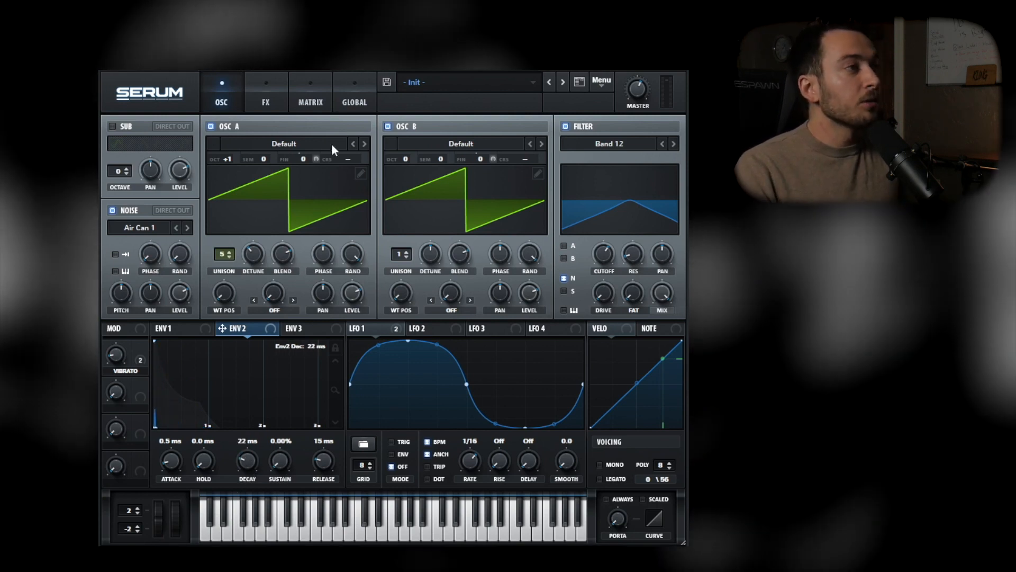
Route Env 2 to the global master tuning (Mast.Tun) in the third modulation row with a small positive amount
click(313, 102)
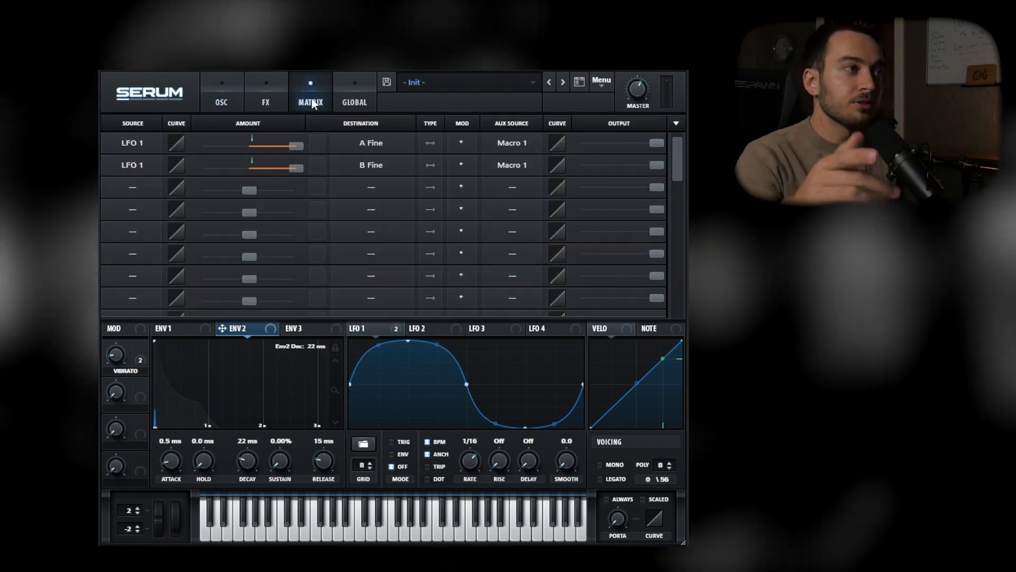
drag(245, 331, 132, 185)
click(368, 185)
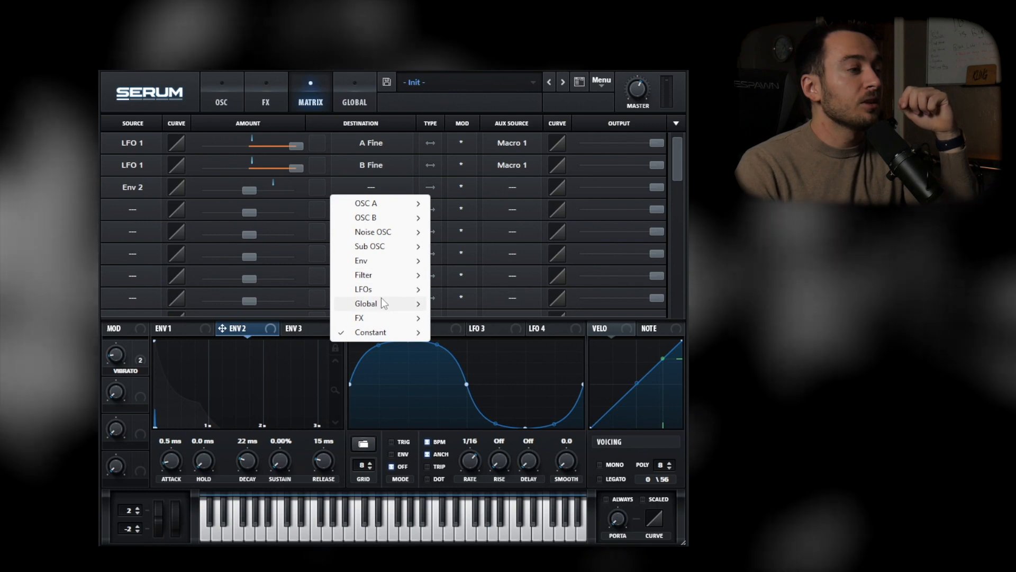
mouse_move(409, 302)
click(481, 302)
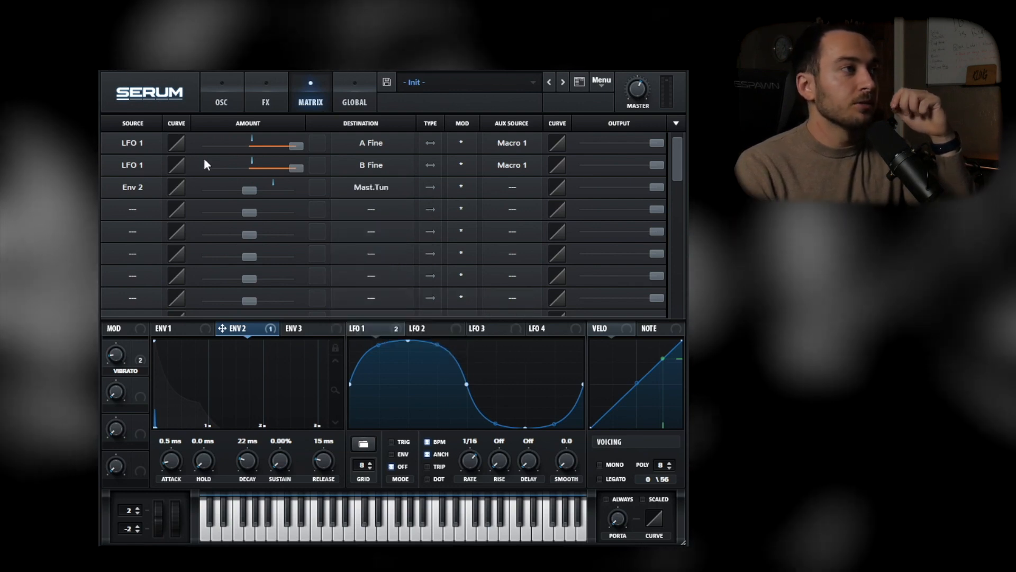
drag(253, 192, 272, 189)
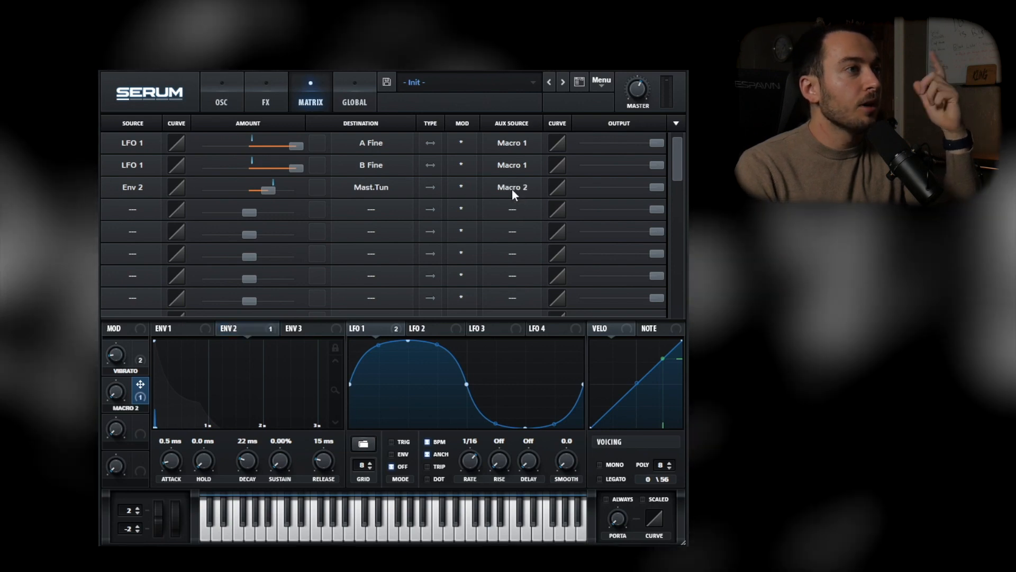
Make Macro 2 the aux source of the Env 2 master tuning modulation and name the macro "click"
text(lick)
key(Return)
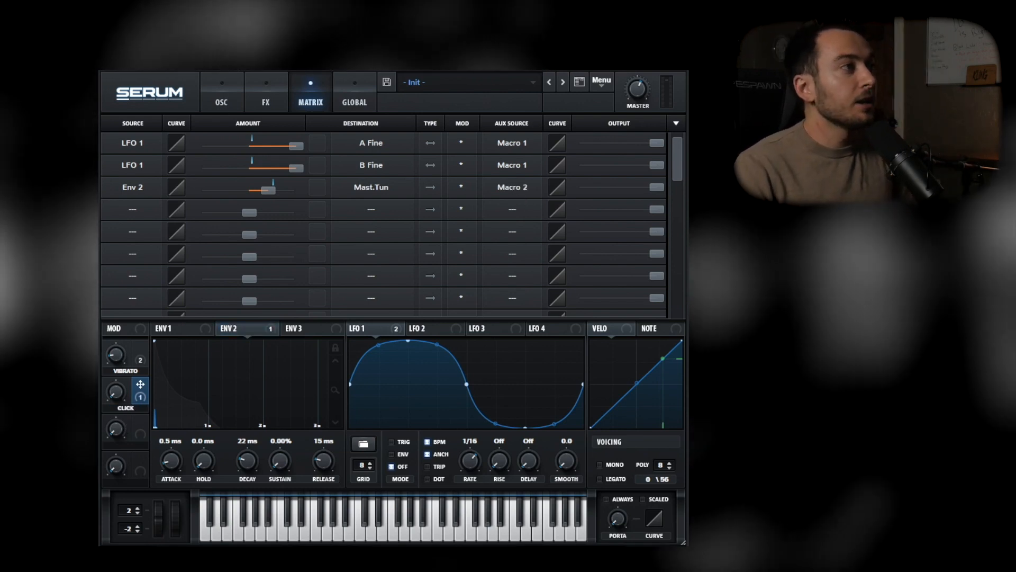
Shorten envelope 1's attack to 2.8 ms and set the Click macro to 49%
drag(116, 392, 122, 286)
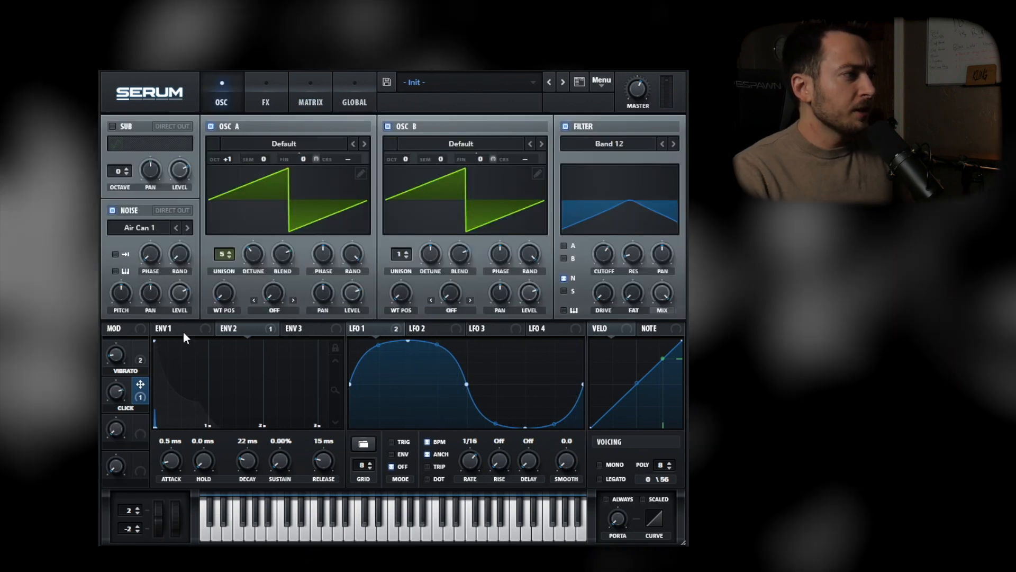
click(178, 331)
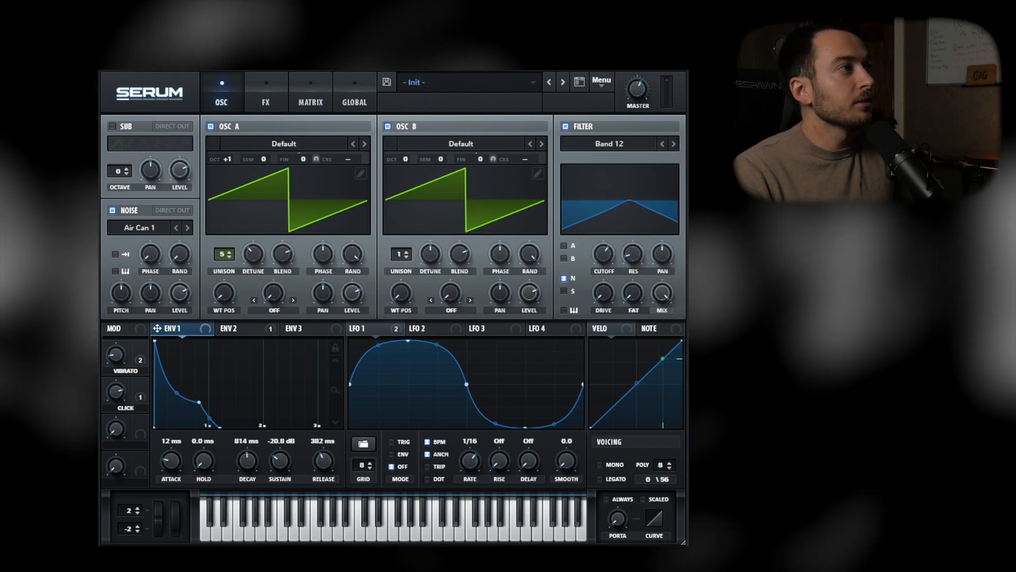
drag(173, 458, 171, 459)
drag(112, 391, 111, 428)
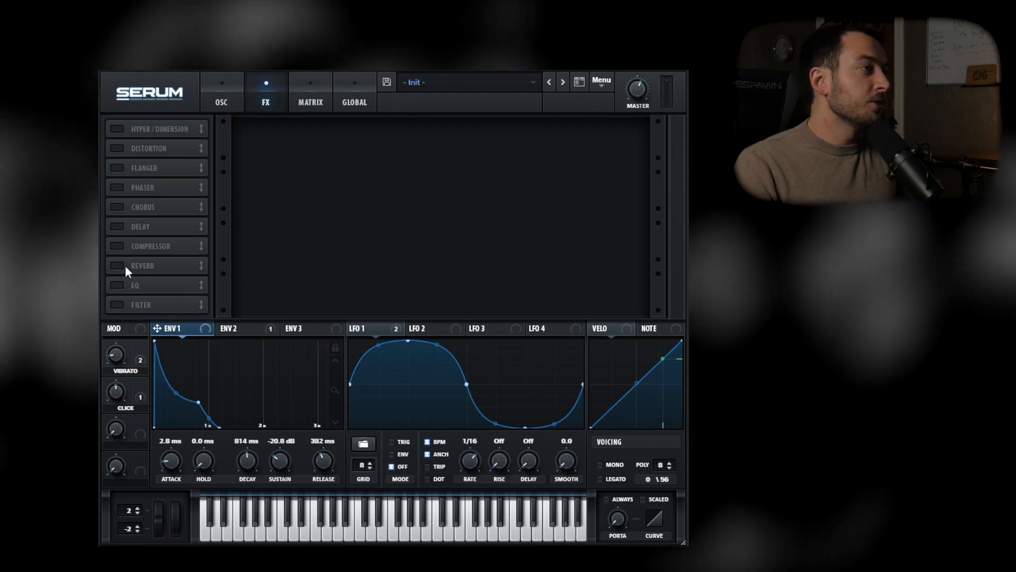
Enable the Hall reverb, raise its mix and low cut, and play back the sound
click(121, 265)
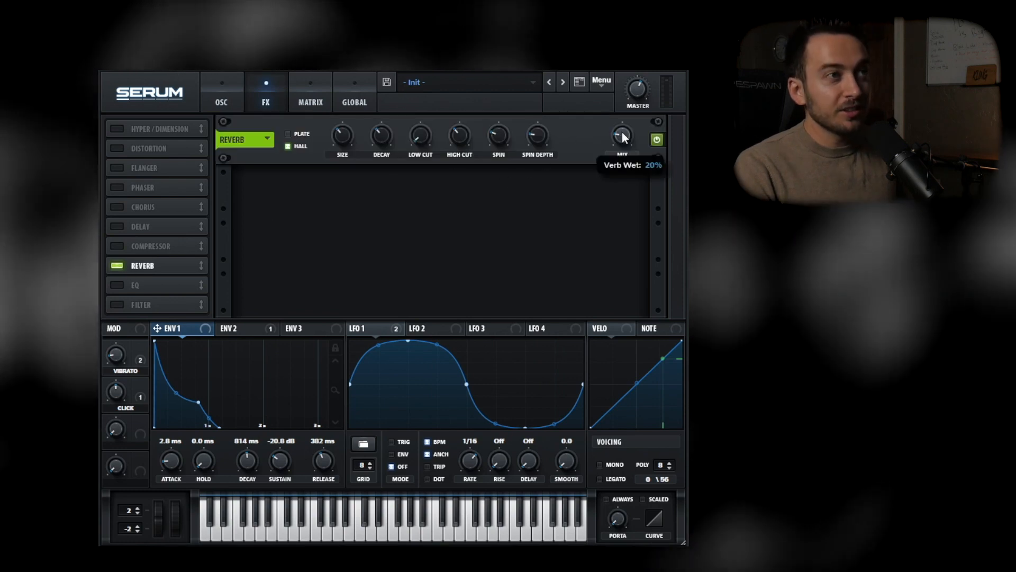
drag(621, 138, 621, 95)
drag(423, 141, 425, 56)
key(space)
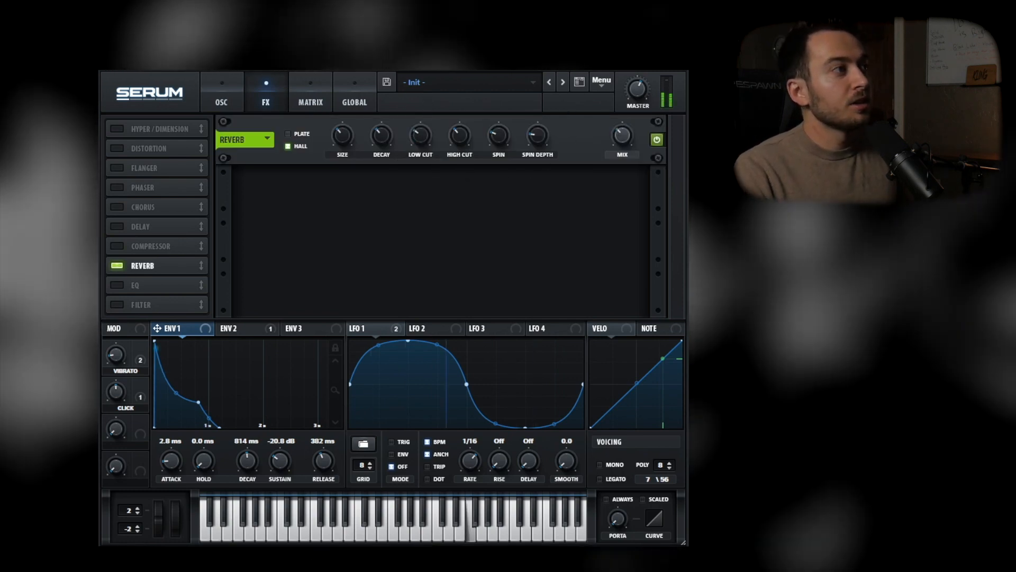
In ShaperBox 3, compare the volume sidechain at 100% and 0% mix
mouse_move(647, 91)
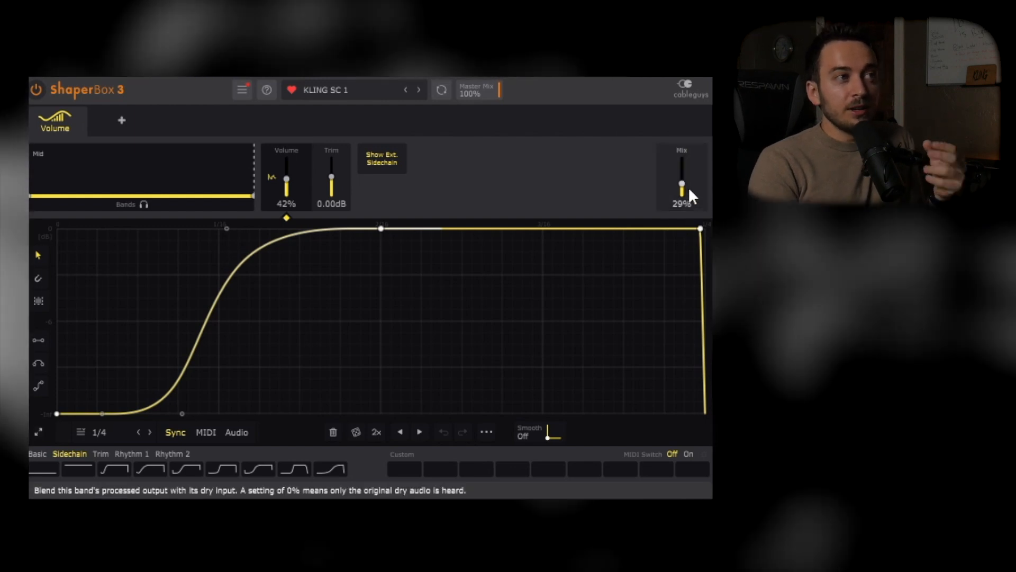
drag(689, 188, 683, 159)
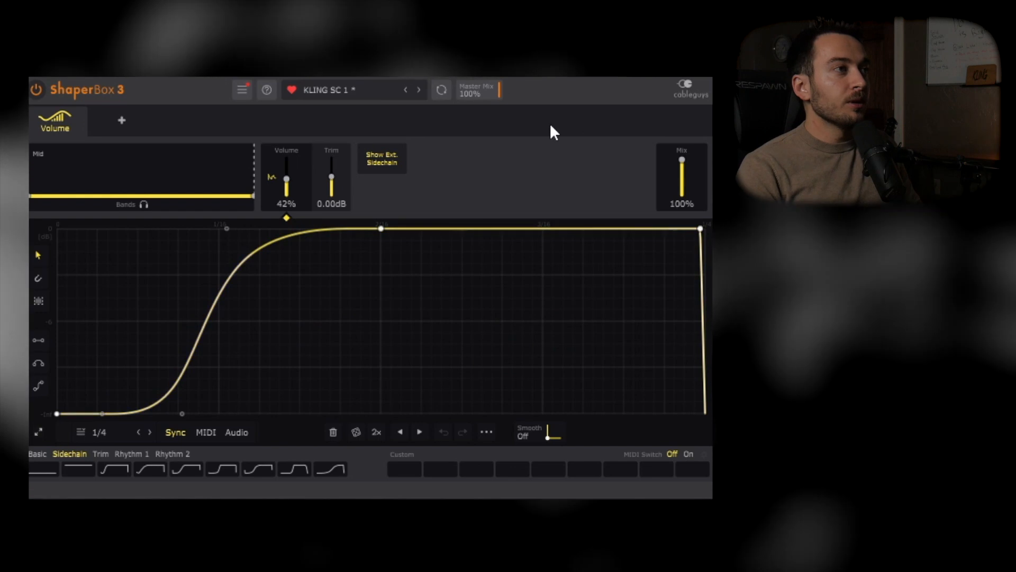
drag(696, 182, 695, 207)
key(space)
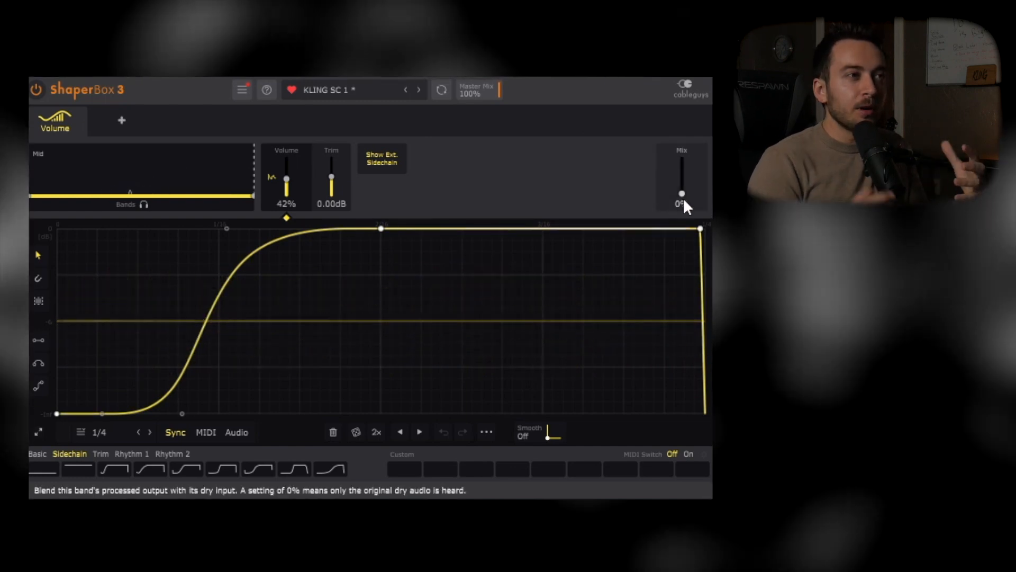
Set the volume shaper's mix to 26% and audition the subtle sidechain
drag(683, 198, 681, 184)
key(space)
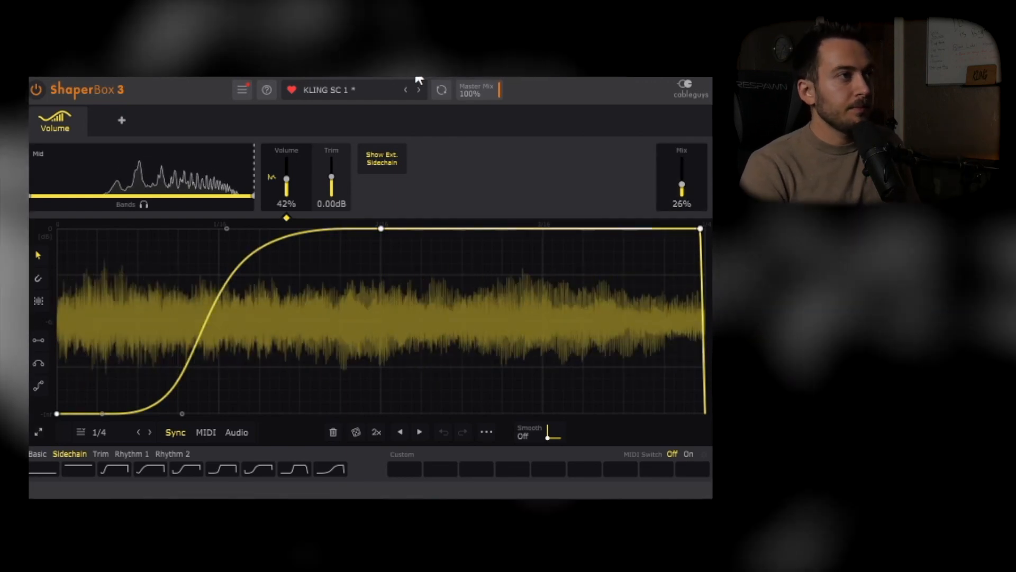
key(space)
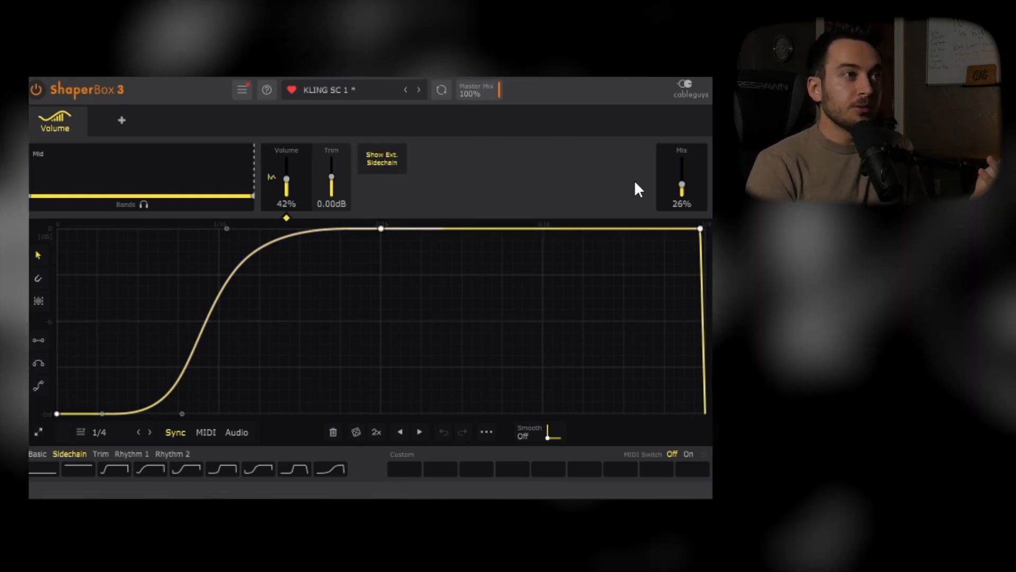
Raise the volume shaper's mix to 100% for the full sidechain effect
drag(681, 186, 681, 162)
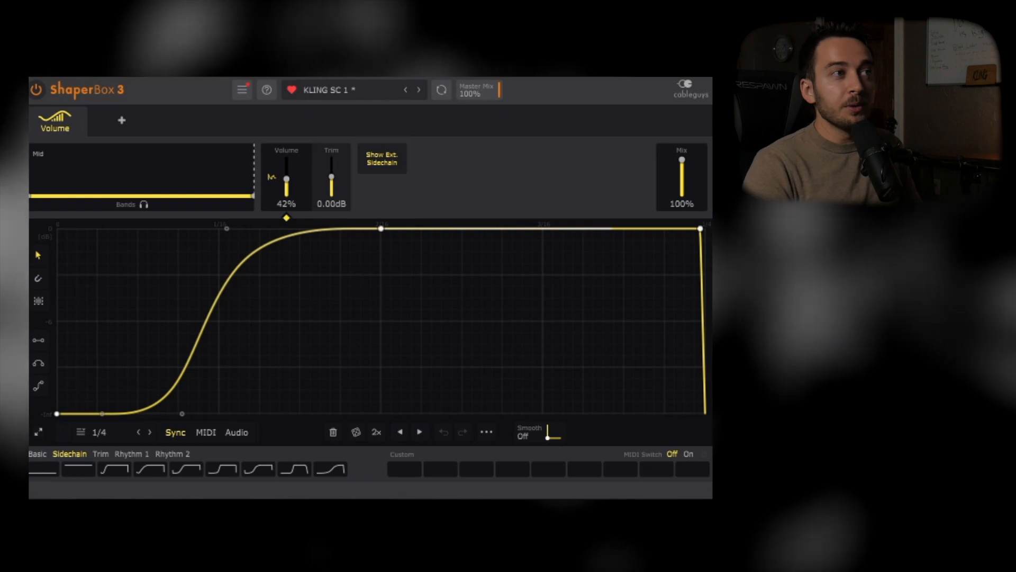
mouse_move(682, 159)
mouse_down()
mouse_move(682, 189)
mouse_move(682, 159)
mouse_up()
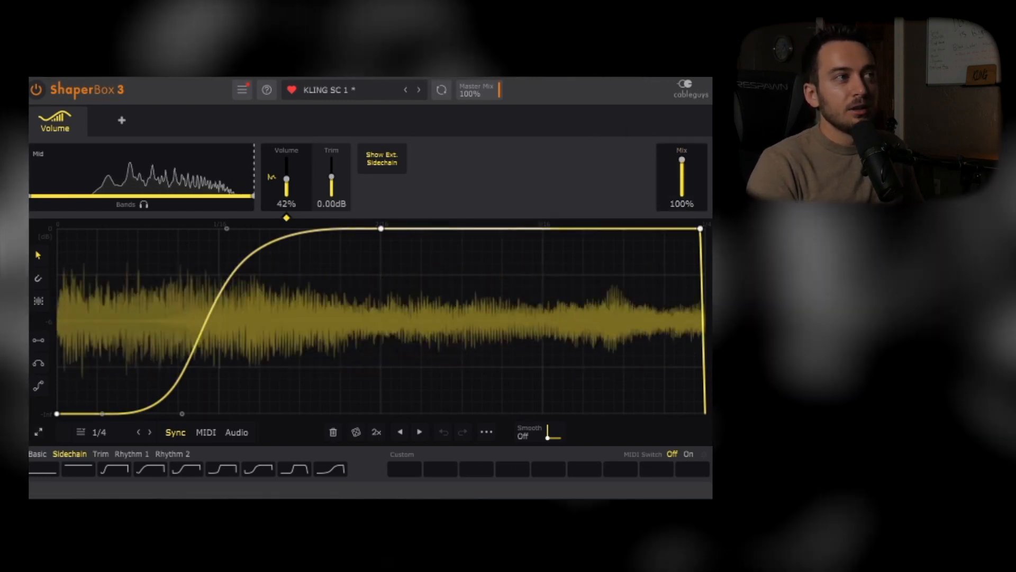